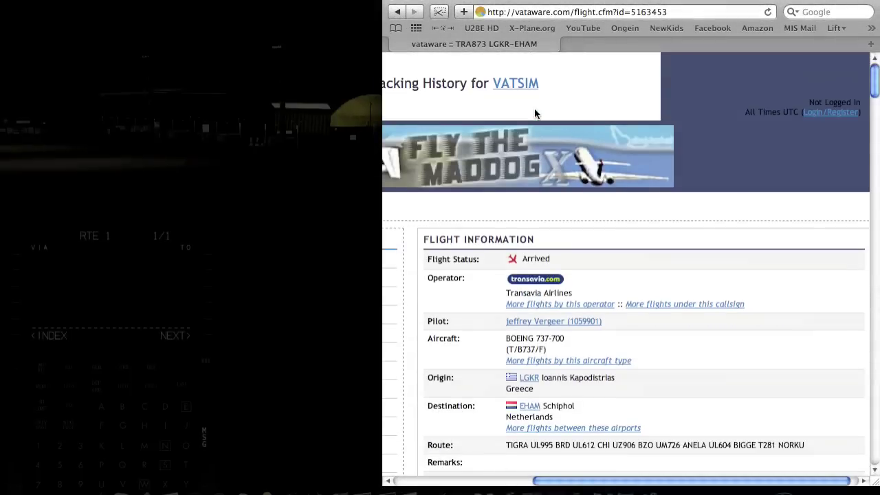
- Examine the flight information for TRA873 from LGKR to EHAM and highlight its full filed route
{"action": "scroll", "coordinate": [534, 113], "scroll_direction": "left", "scroll_amount": 5}
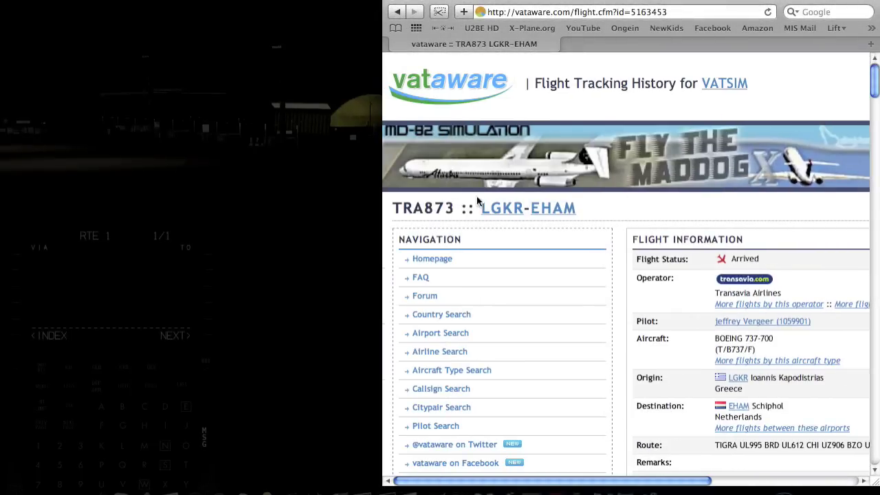
{"action": "scroll", "coordinate": [626, 229], "scroll_direction": "down", "scroll_amount": 5}
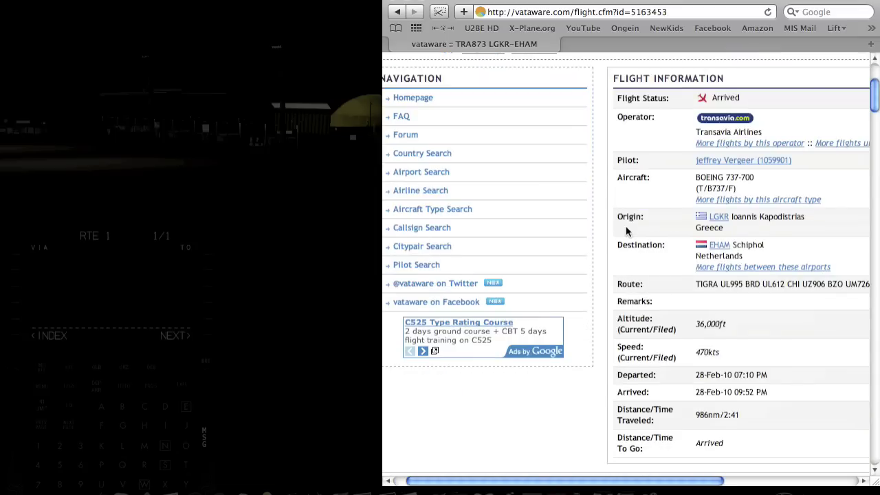
{"action": "scroll", "coordinate": [626, 226], "scroll_direction": "right", "scroll_amount": 5}
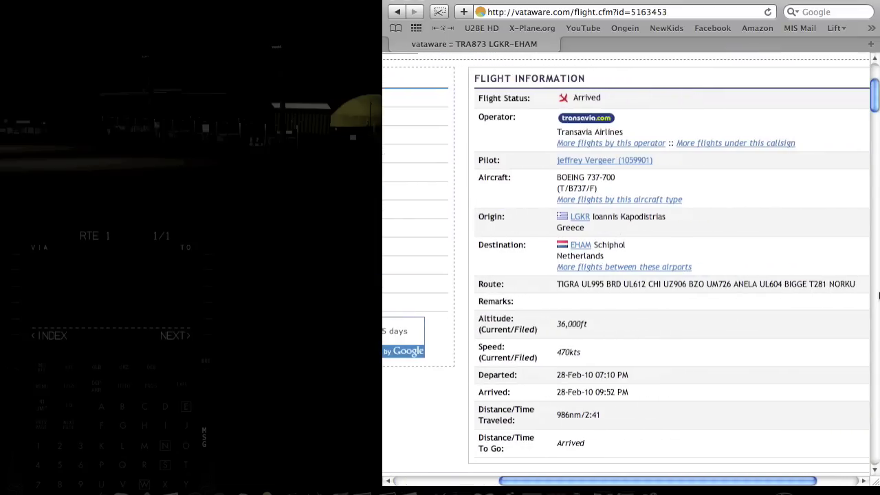
{"action": "left_click_drag", "start_coordinate": [858, 286], "coordinate": [558, 282]}
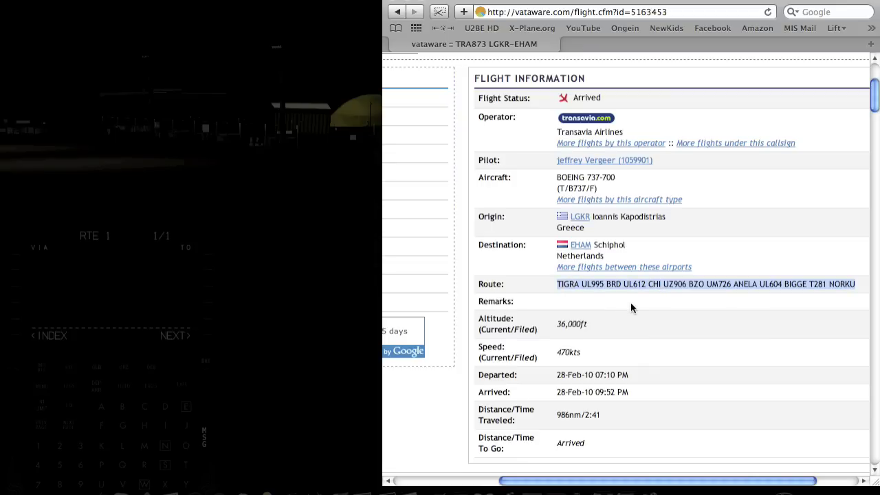
{"action": "scroll", "coordinate": [631, 308], "scroll_direction": "right", "scroll_amount": 2}
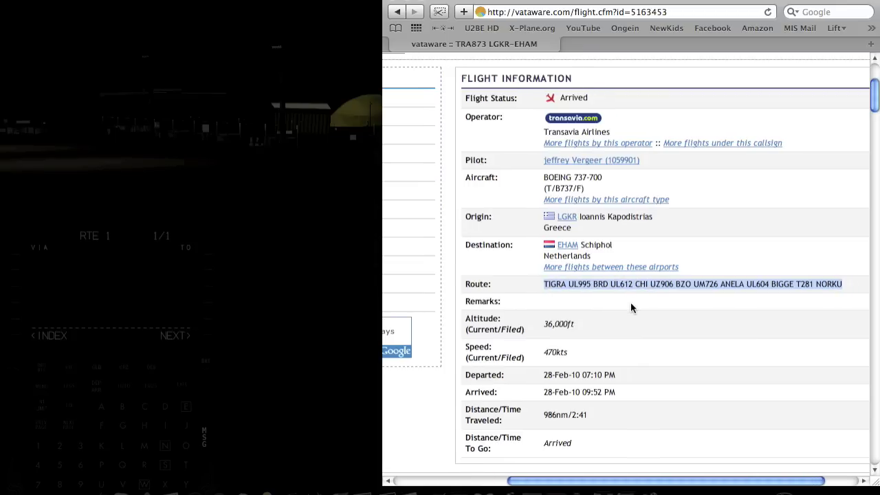
{"action": "left_click", "coordinate": [543, 296]}
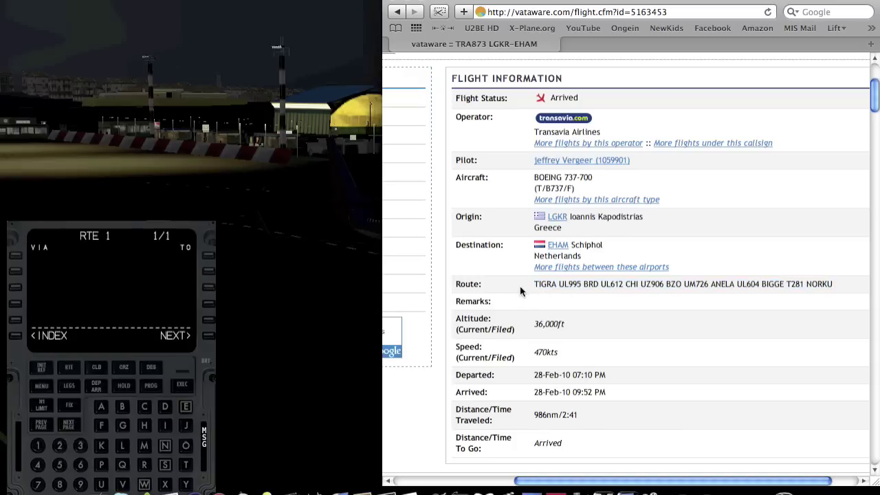
- Switch to X-Plane, move the flight computer fully into view and enter TIGRA as the first direct waypoint of RTE 1
{"action": "key", "text": "super+Tab"}
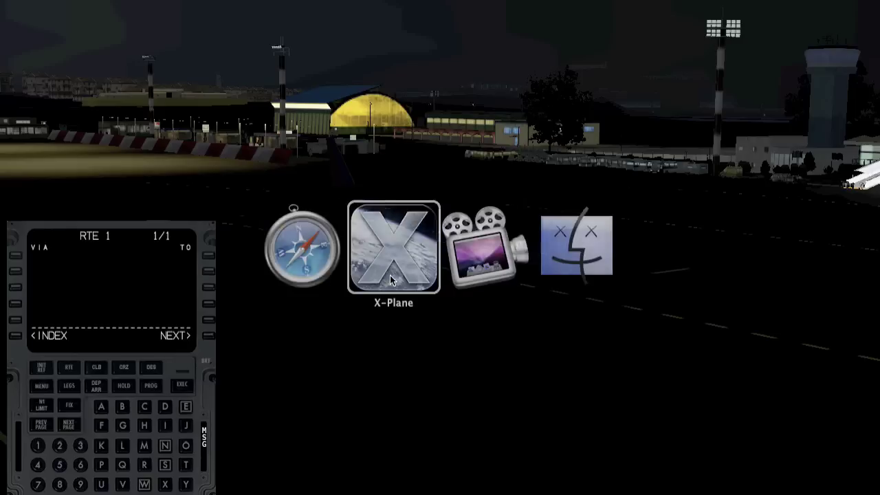
{"action": "left_click", "coordinate": [186, 466]}
{"action": "left_click", "coordinate": [165, 425]}
{"action": "left_click", "coordinate": [122, 425]}
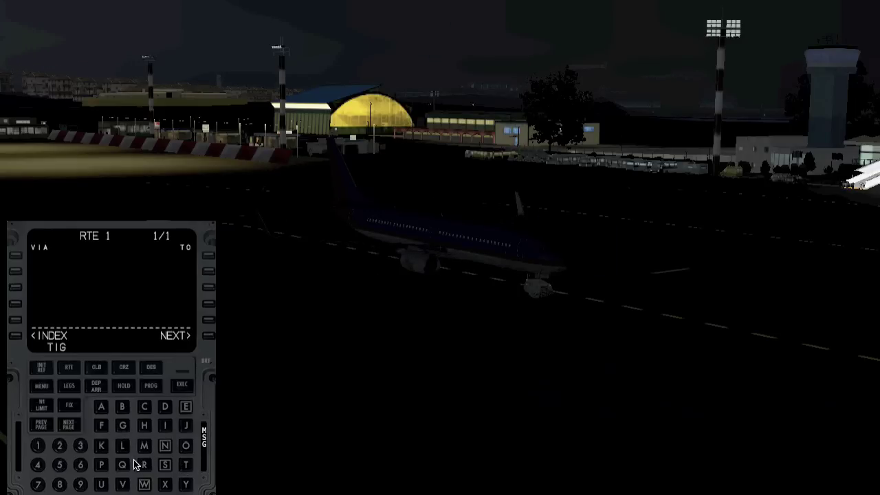
{"action": "left_click", "coordinate": [144, 465]}
{"action": "left_click", "coordinate": [101, 407]}
{"action": "left_click_drag", "start_coordinate": [143, 221], "coordinate": [196, 183]}
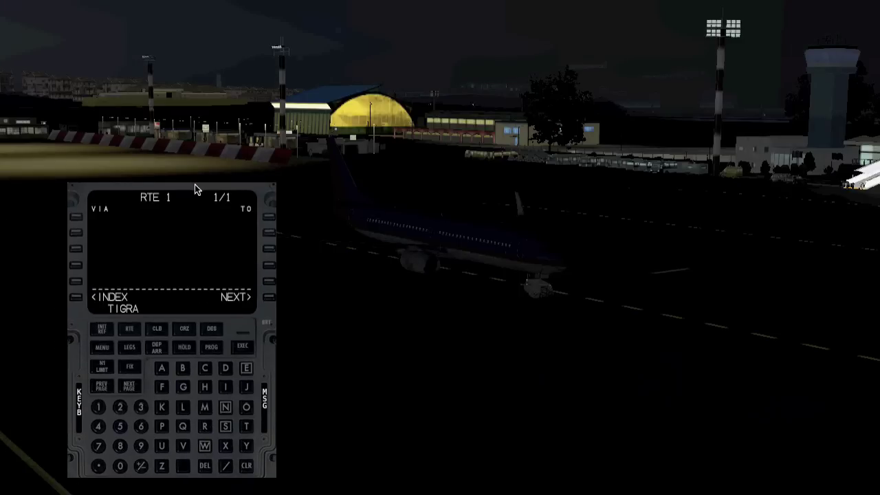
{"action": "left_click", "coordinate": [269, 218]}
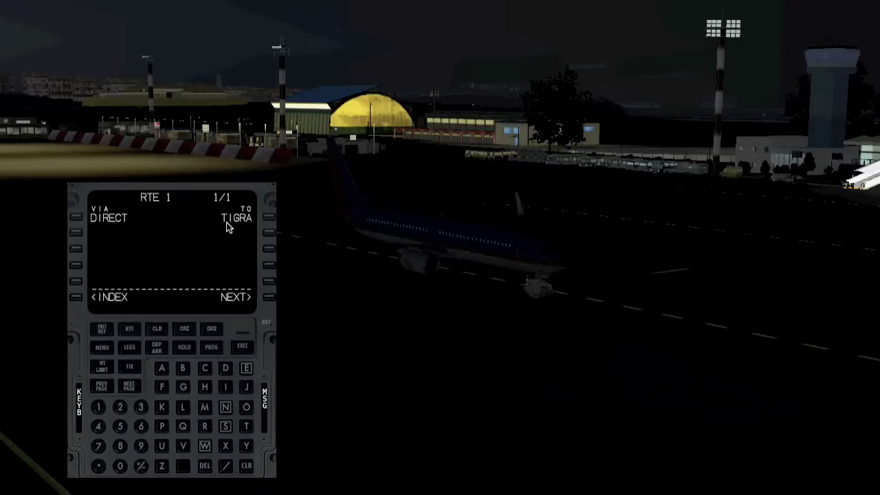
- Check the airway following TIGRA in the browser's filed route and enter UL995 as the second VIA entry in X-Plane
{"action": "key", "text": "super+Tab"}
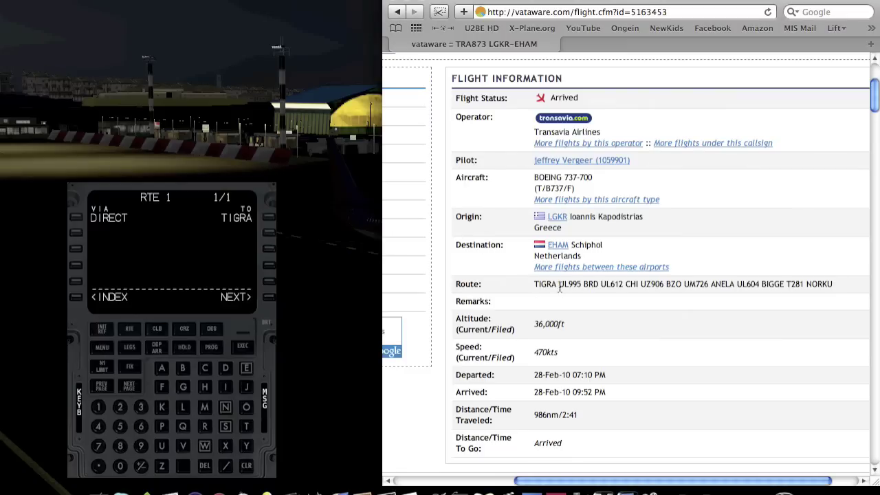
{"action": "left_click_drag", "start_coordinate": [558, 288], "coordinate": [581, 289]}
{"action": "left_click_drag", "start_coordinate": [584, 289], "coordinate": [597, 288]}
{"action": "left_click", "coordinate": [317, 350]}
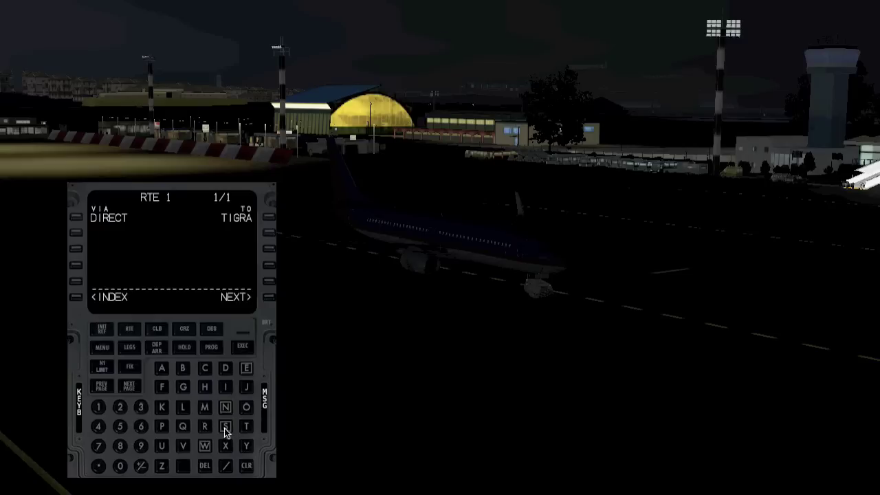
{"action": "left_click", "coordinate": [181, 412]}
{"action": "left_click", "coordinate": [141, 446]}
{"action": "left_click", "coordinate": [141, 445]}
{"action": "left_click", "coordinate": [120, 427]}
{"action": "left_click", "coordinate": [76, 233]}
- Enter BRD as the destination waypoint of airway UL995
{"action": "left_click", "coordinate": [183, 369]}
{"action": "left_click", "coordinate": [207, 430]}
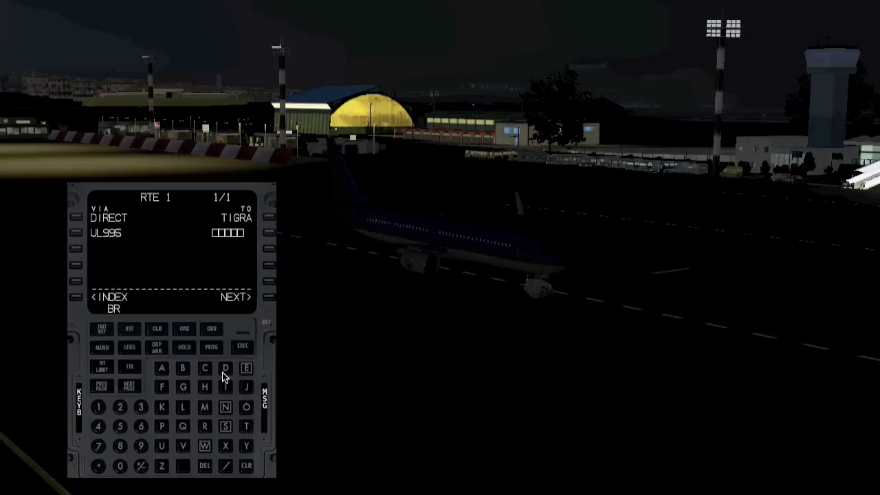
{"action": "left_click", "coordinate": [224, 370]}
{"action": "left_click", "coordinate": [267, 234]}
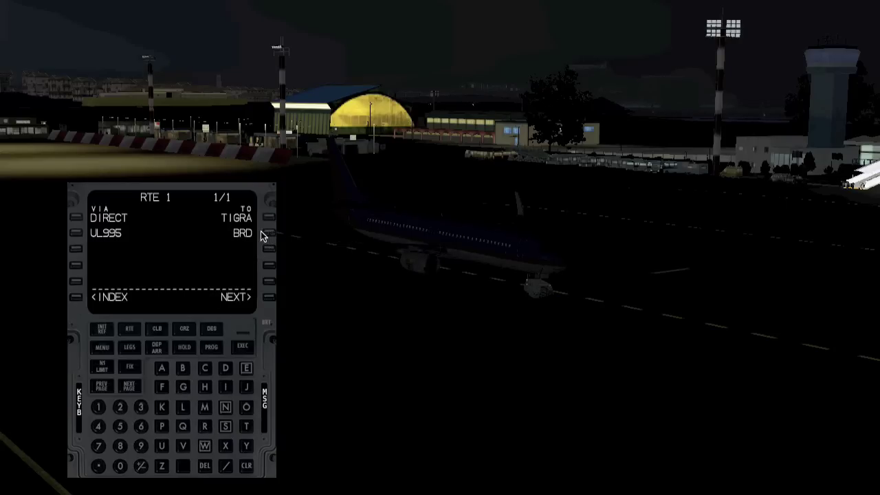
- Look up the next airway in the browser and enter the remaining filed route in X-Plane, from UL612 through UL604 BIGGE to T281 NORKU
{"action": "key", "text": "super+Tab"}
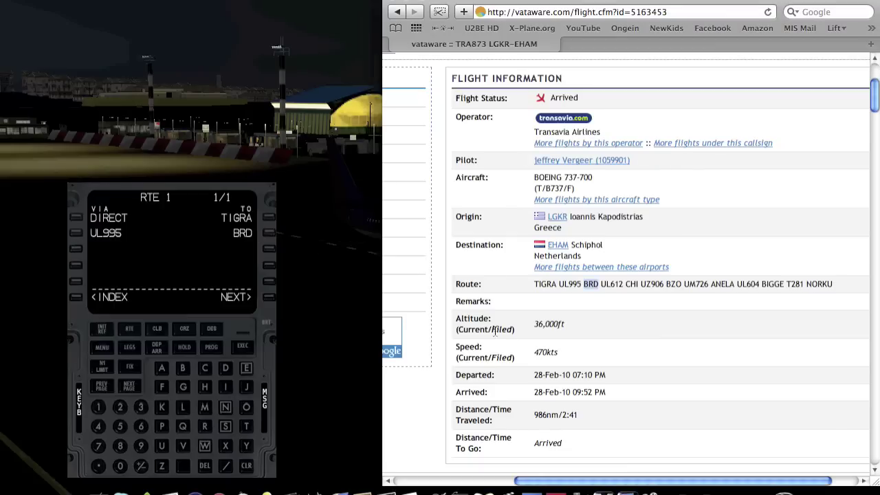
{"action": "left_click_drag", "start_coordinate": [601, 288], "coordinate": [626, 287]}
{"action": "left_click", "coordinate": [174, 425]}
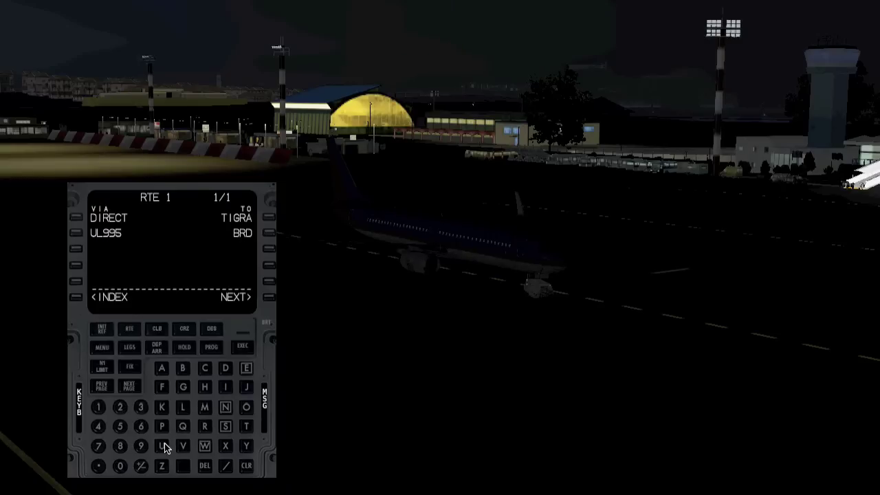
{"action": "left_click", "coordinate": [163, 445]}
{"action": "left_click", "coordinate": [182, 409]}
{"action": "left_click", "coordinate": [124, 426]}
{"action": "left_click", "coordinate": [247, 467]}
{"action": "left_click", "coordinate": [247, 468]}
{"action": "type", "text": "LGKR"}
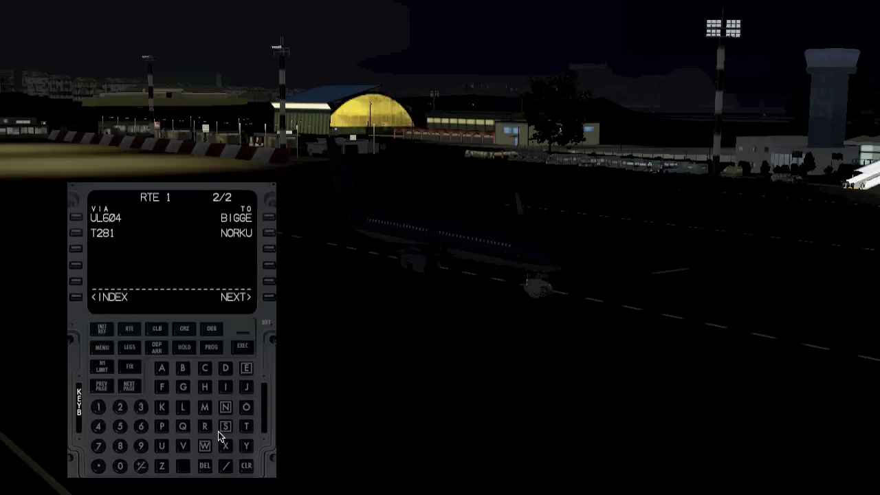
- Delete the UL604 to BIGGE leg from the second route page and clear the scratchpad
{"action": "left_click", "coordinate": [204, 466]}
{"action": "left_click", "coordinate": [75, 217]}
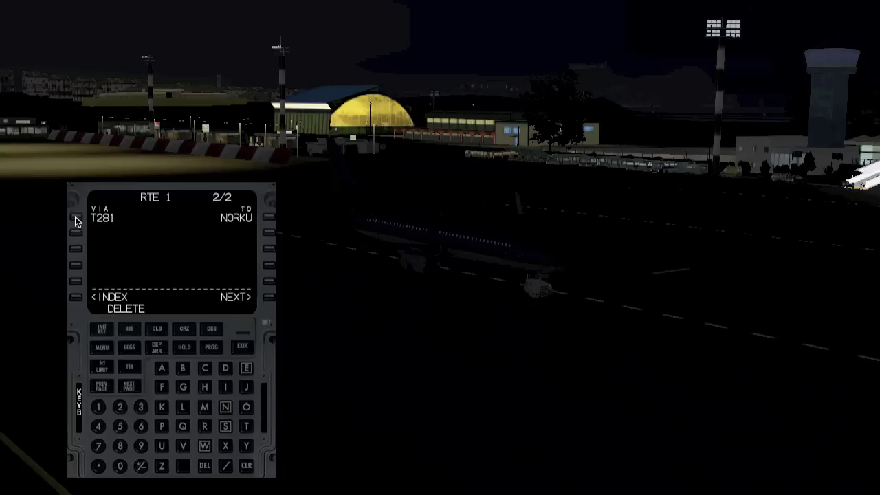
{"action": "left_click", "coordinate": [246, 466]}
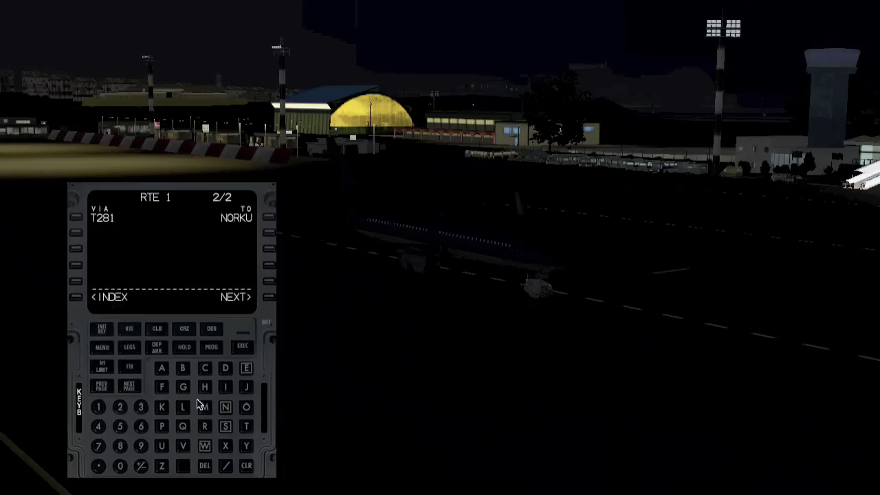
- Open the LGKR departures and select runway 17
{"action": "left_click", "coordinate": [158, 348]}
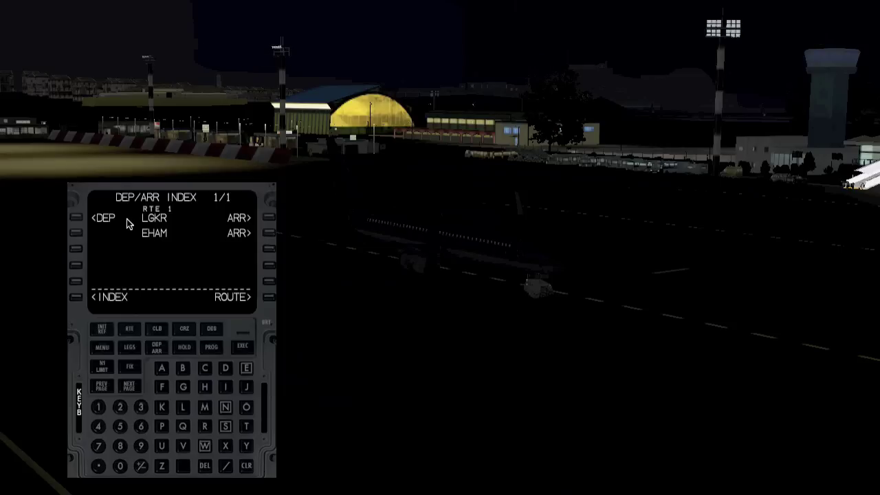
{"action": "left_click", "coordinate": [76, 219]}
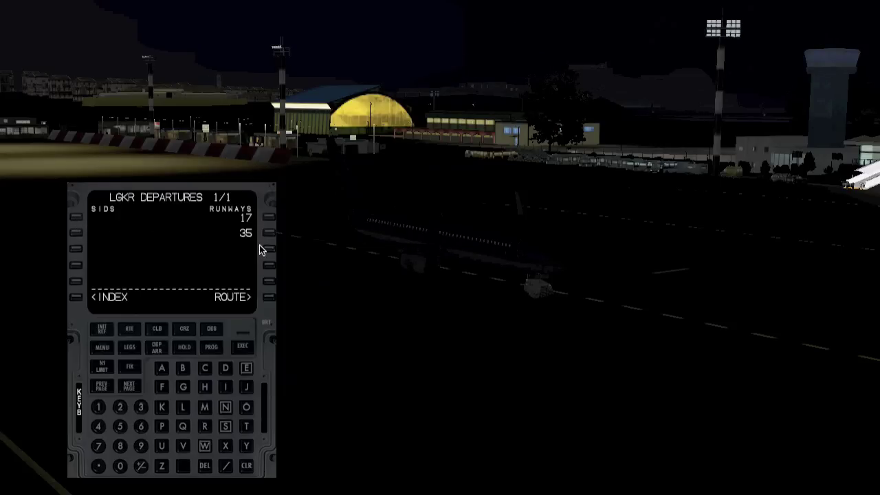
{"action": "left_click", "coordinate": [268, 217]}
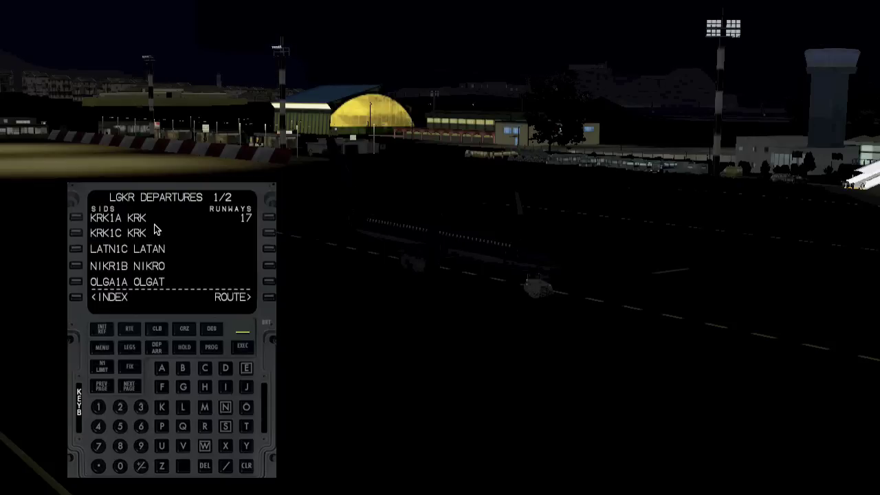
- Check the filed route's first waypoint in the browser, then select the TIGA1C departure for TIGRA in X-Plane and execute it
{"action": "key", "text": "super+Tab"}
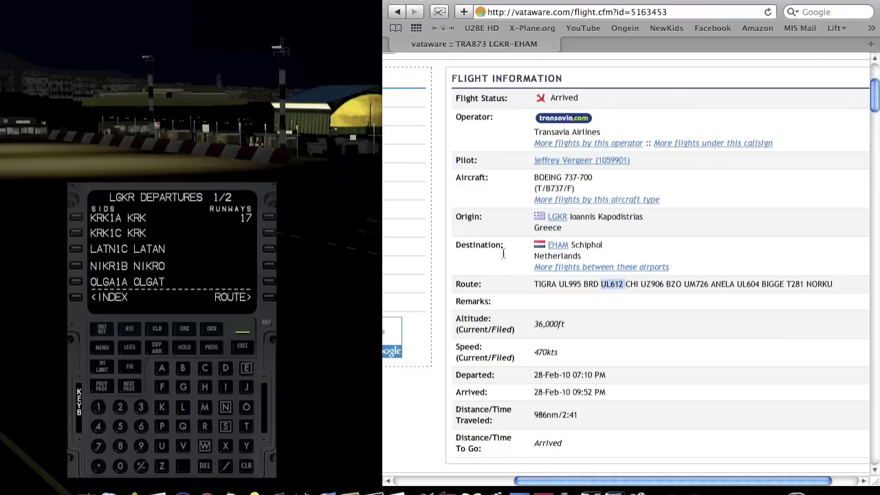
{"action": "left_click_drag", "start_coordinate": [534, 287], "coordinate": [556, 288]}
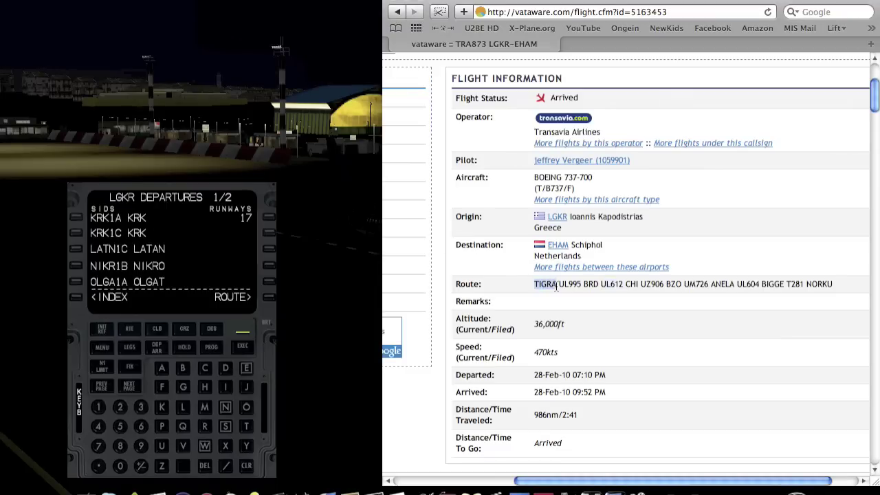
{"action": "left_click", "coordinate": [194, 295]}
{"action": "left_click", "coordinate": [129, 386]}
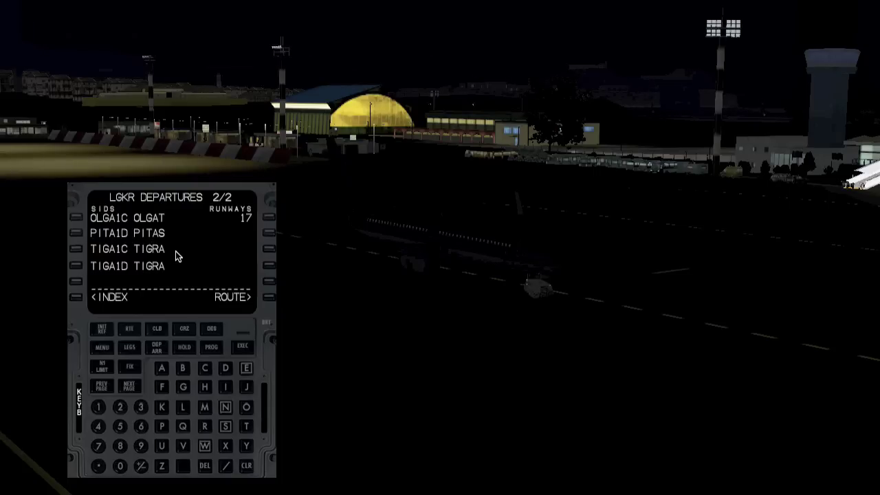
{"action": "left_click", "coordinate": [75, 250]}
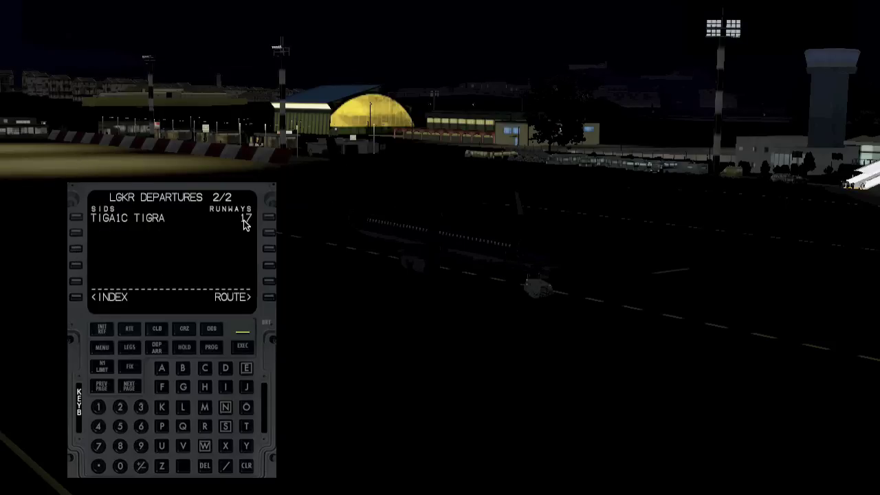
{"action": "left_click", "coordinate": [242, 348]}
- Open the arrivals for EHAM from the departure and arrival index
{"action": "left_click", "coordinate": [155, 346]}
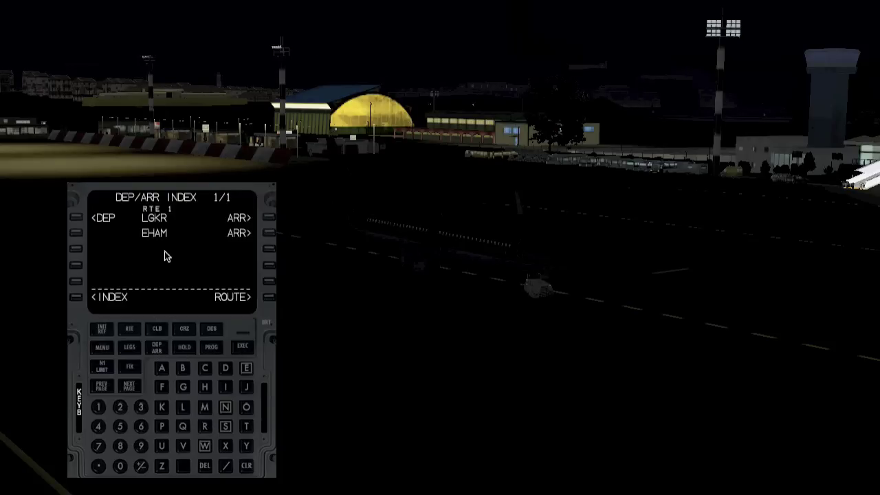
{"action": "left_click", "coordinate": [268, 233]}
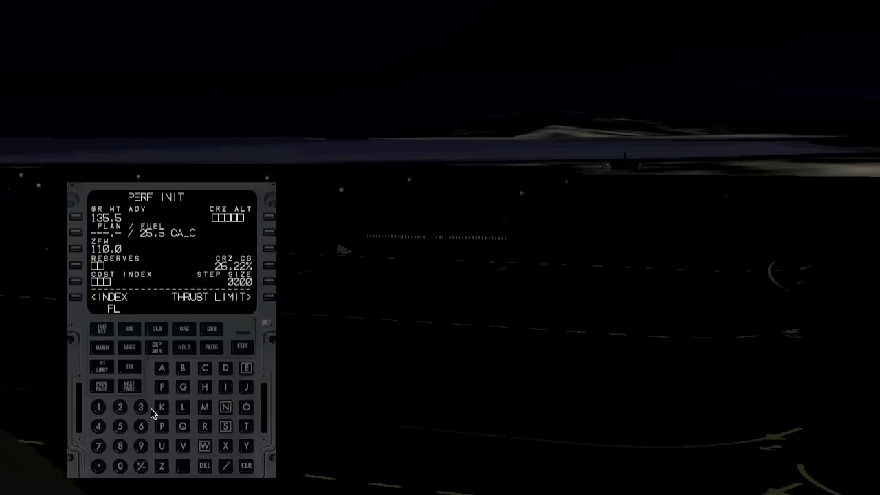
- Enter the flight level digits 32 after FL for the cruise altitude on the PERF INIT page
{"action": "left_click", "coordinate": [141, 408]}
{"action": "left_click", "coordinate": [119, 408]}
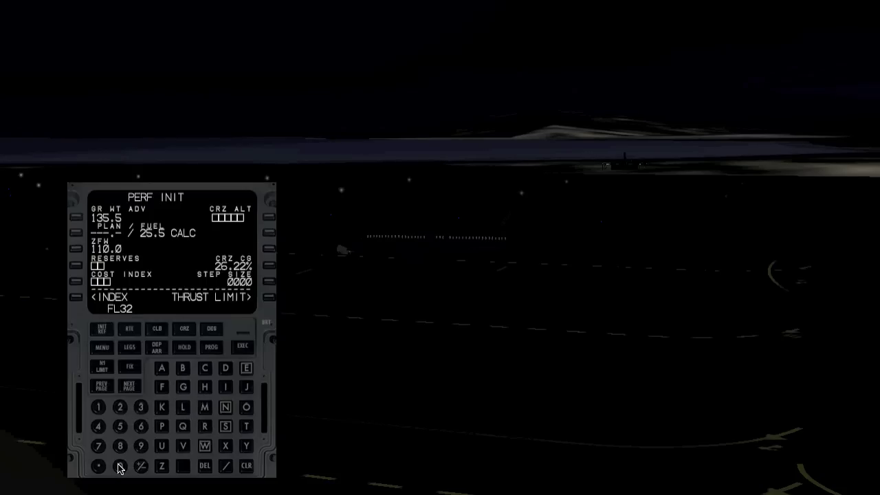